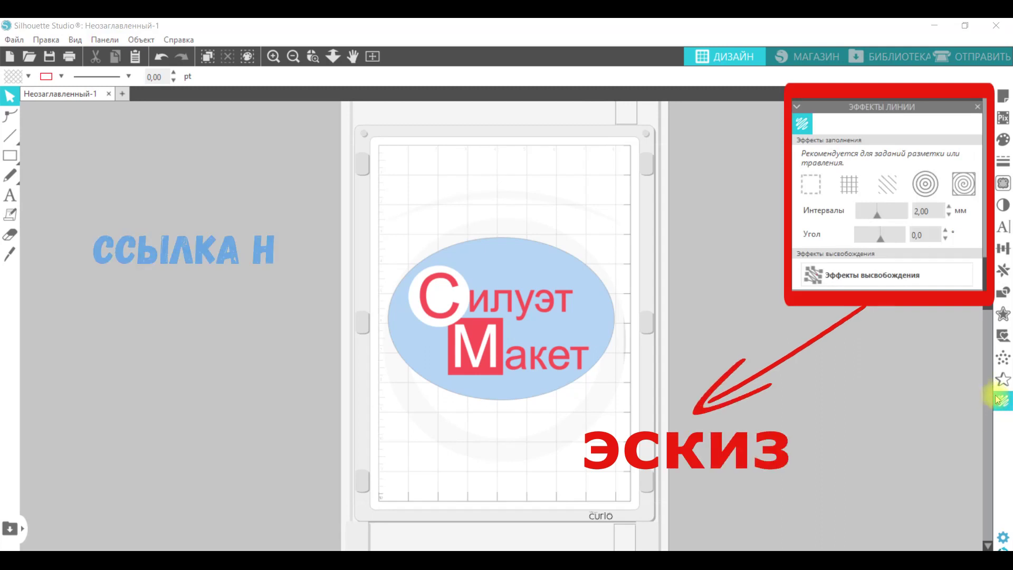
Display the line effects settings and place the line-filled apple silhouette in the centre of the page.
click(1002, 401)
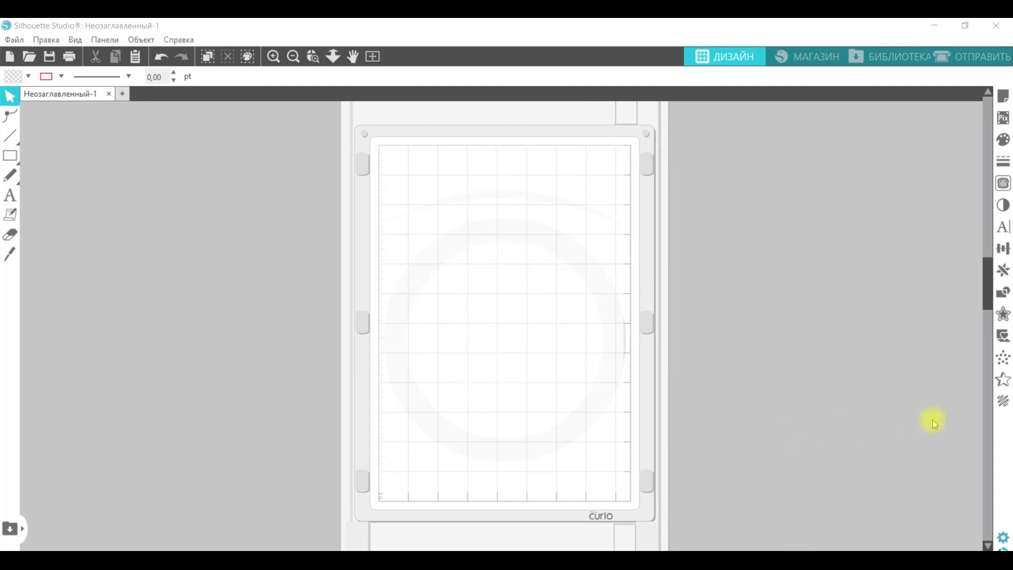
click(1005, 402)
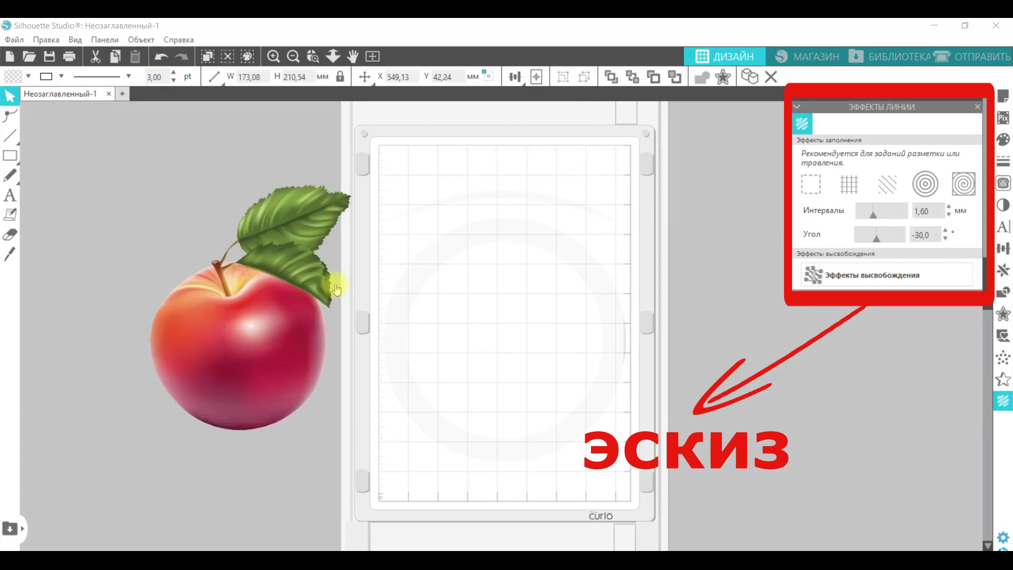
click(536, 77)
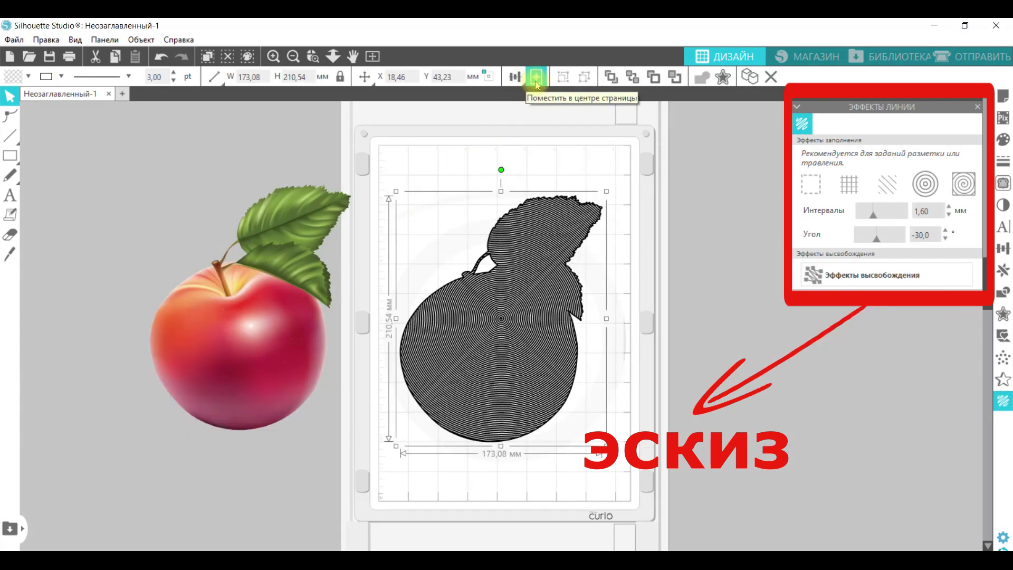
click(551, 147)
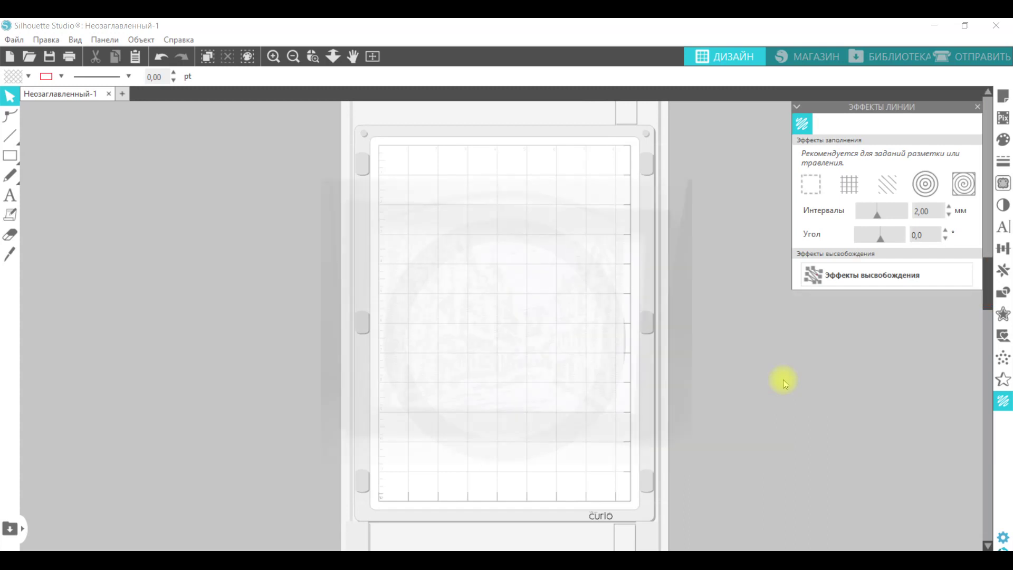
Draw a square about 94 mm wide and fill the page with copies of it.
click(28, 156)
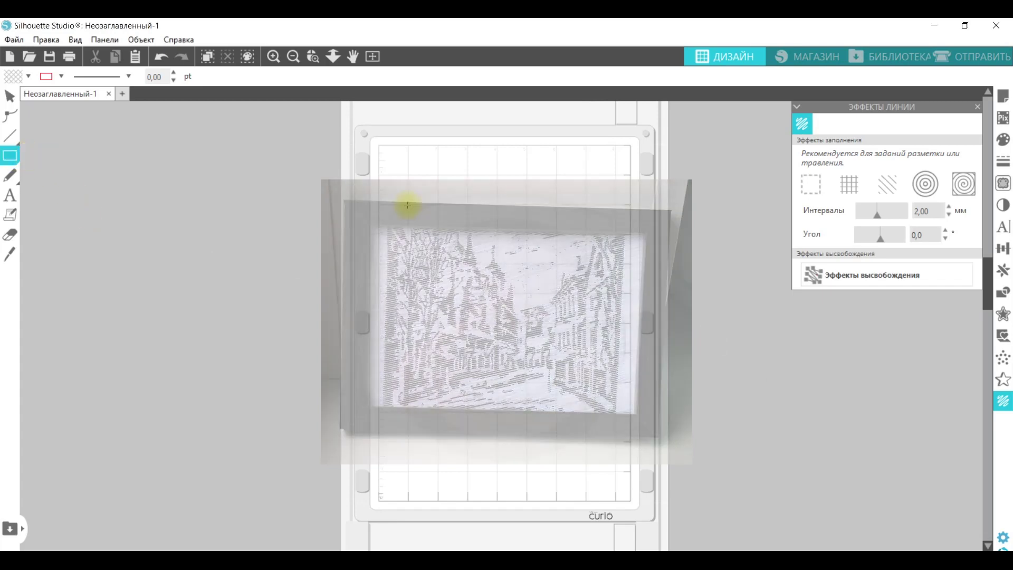
drag(407, 205, 521, 312)
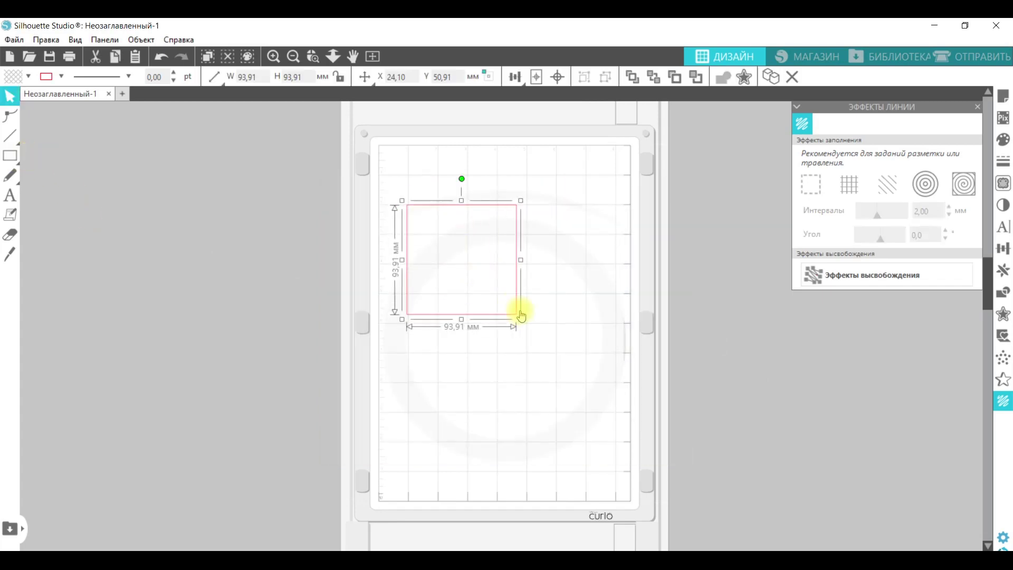
click(1004, 271)
click(888, 208)
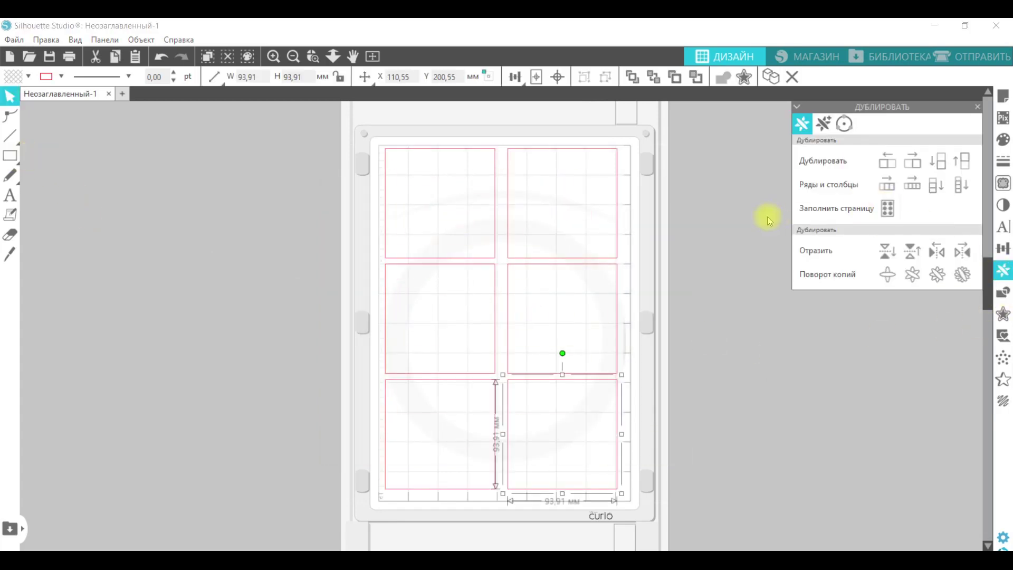
click(767, 216)
Apply the grid line effect to the left square of the first row.
click(313, 56)
drag(325, 134, 674, 378)
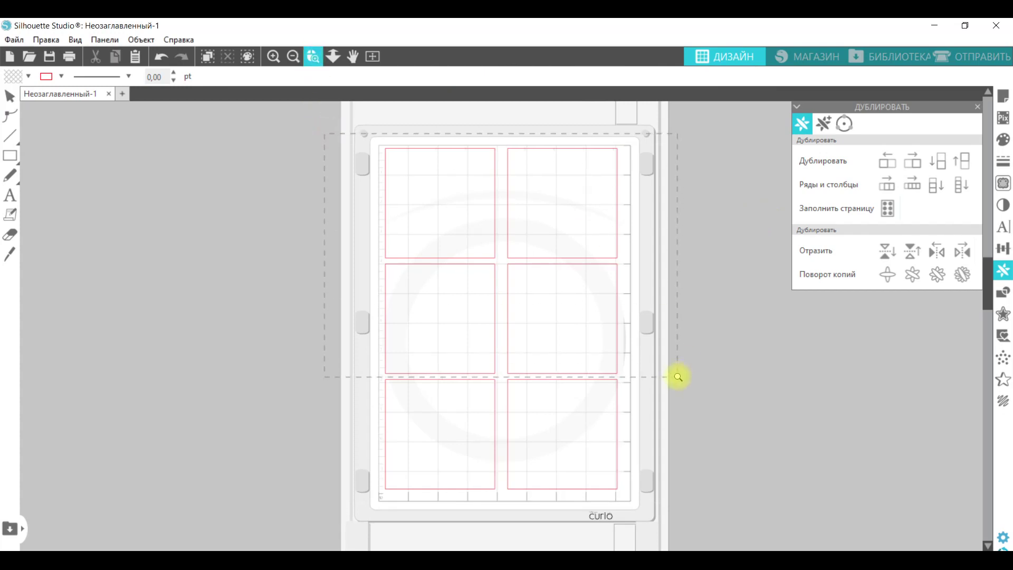
click(1003, 401)
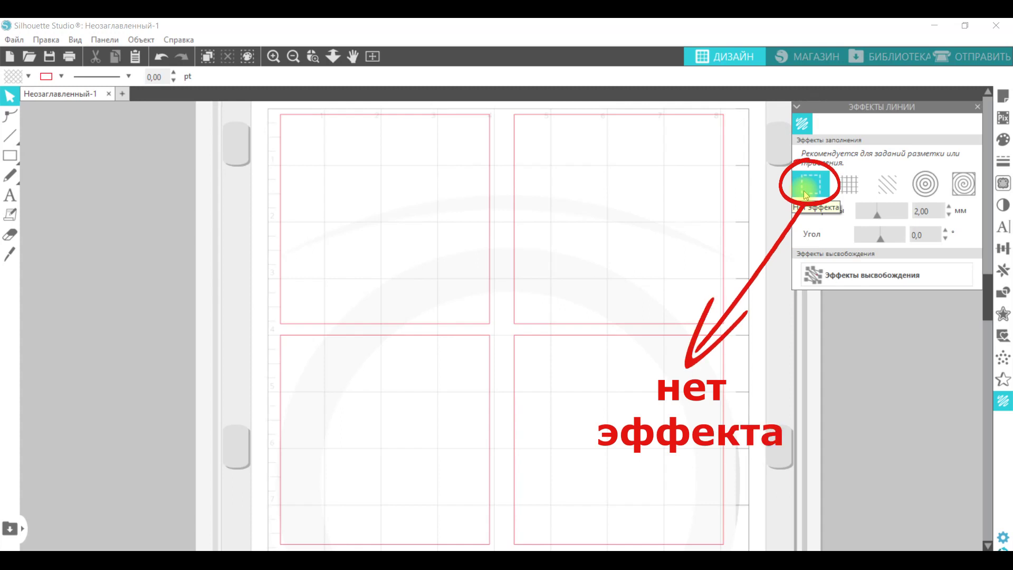
click(489, 242)
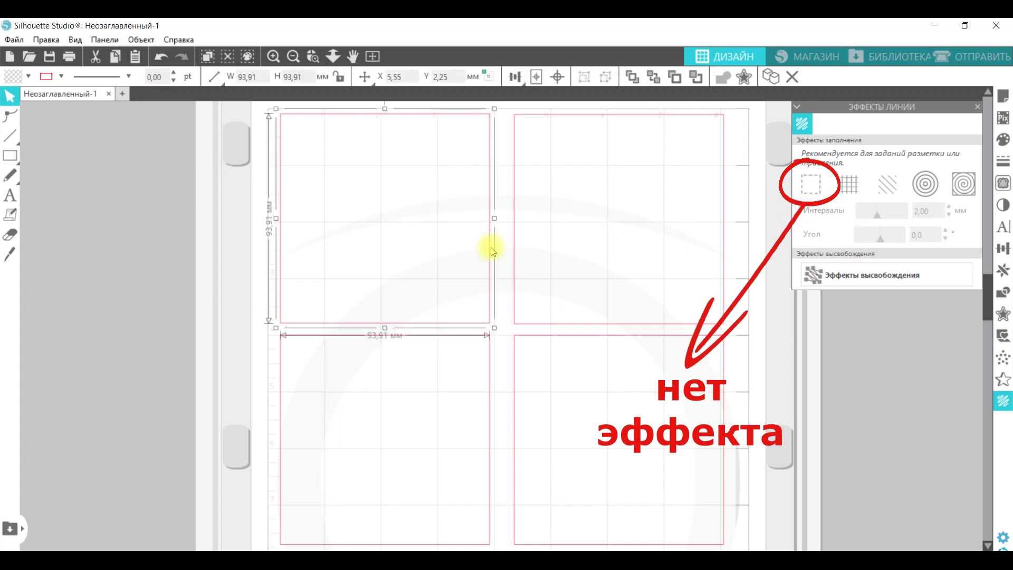
click(851, 191)
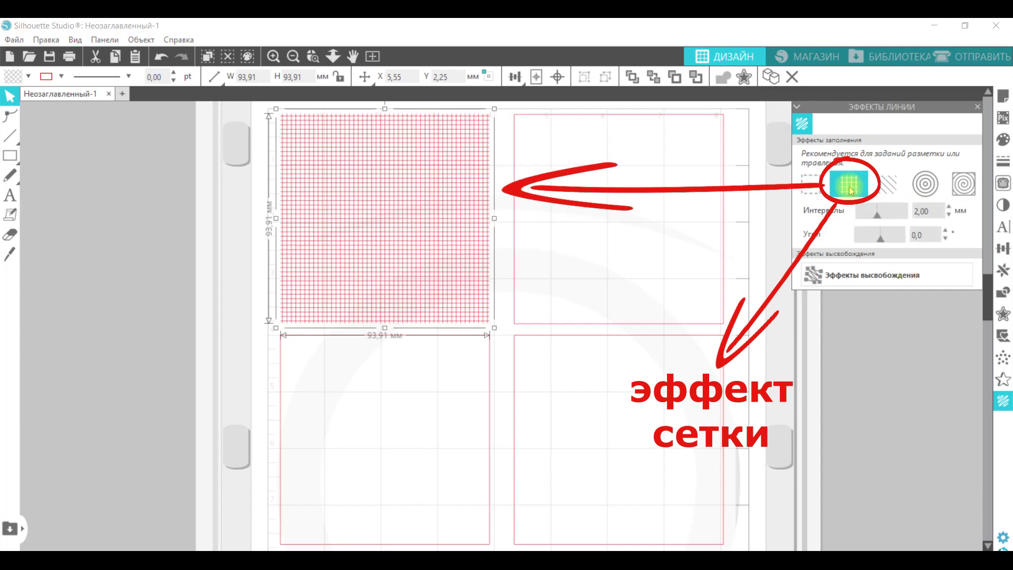
Apply the stripe effect to the first row's right square and the emboss effect to the second row's left square.
click(723, 222)
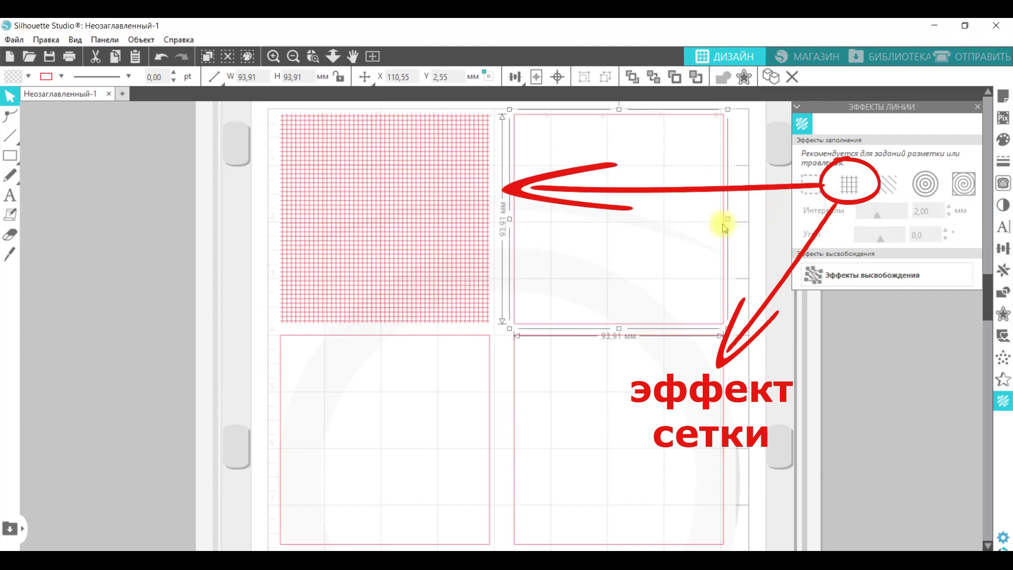
click(887, 185)
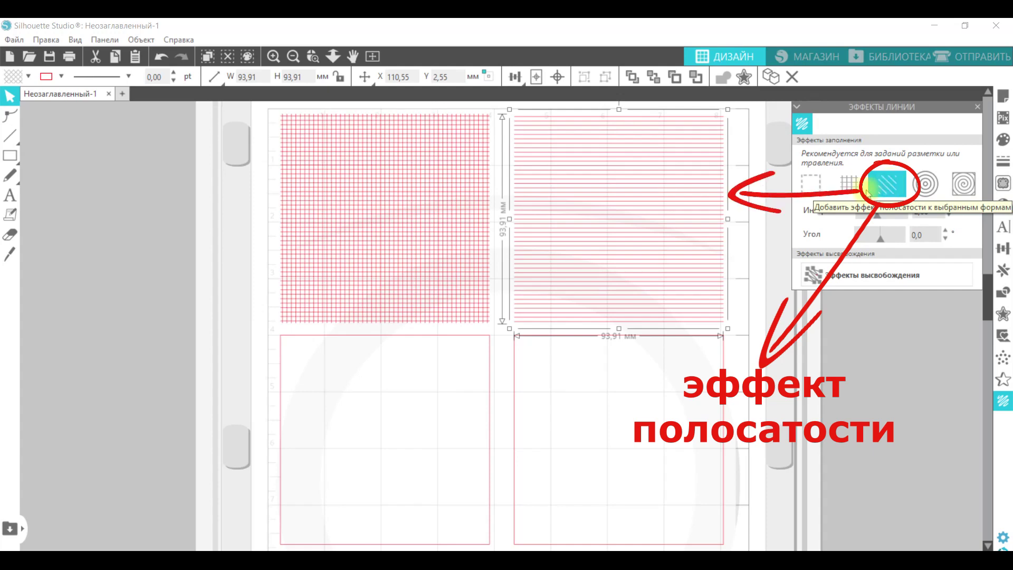
click(489, 352)
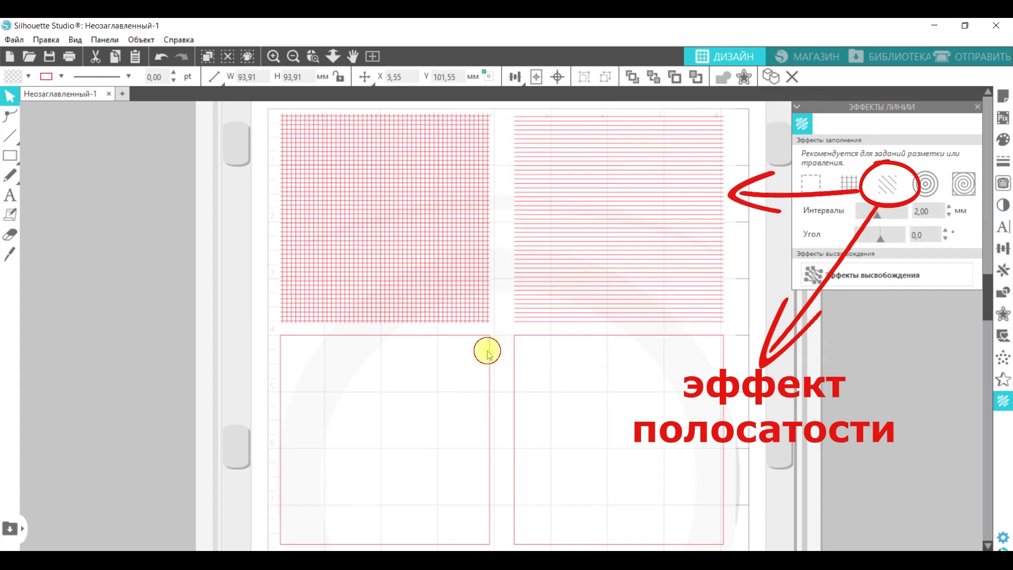
click(927, 184)
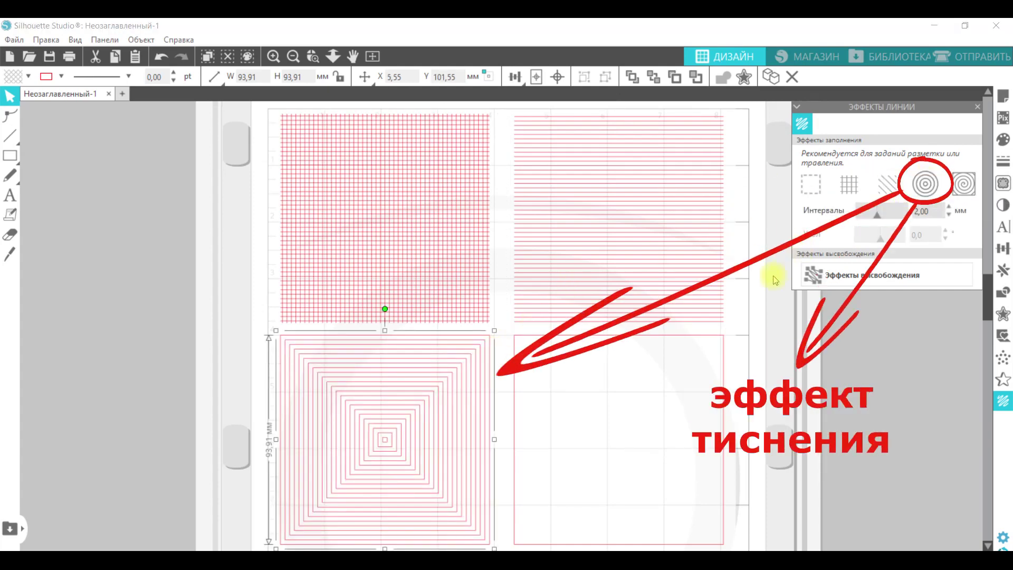
Fill the second row's right square with the spiral effect and set its line spacing to 5 mm.
click(721, 344)
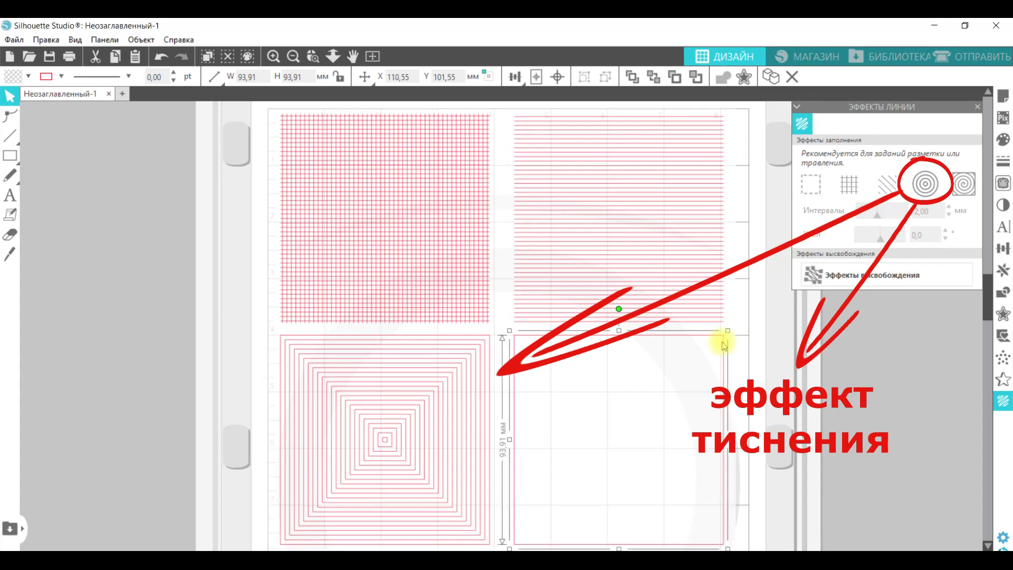
click(950, 196)
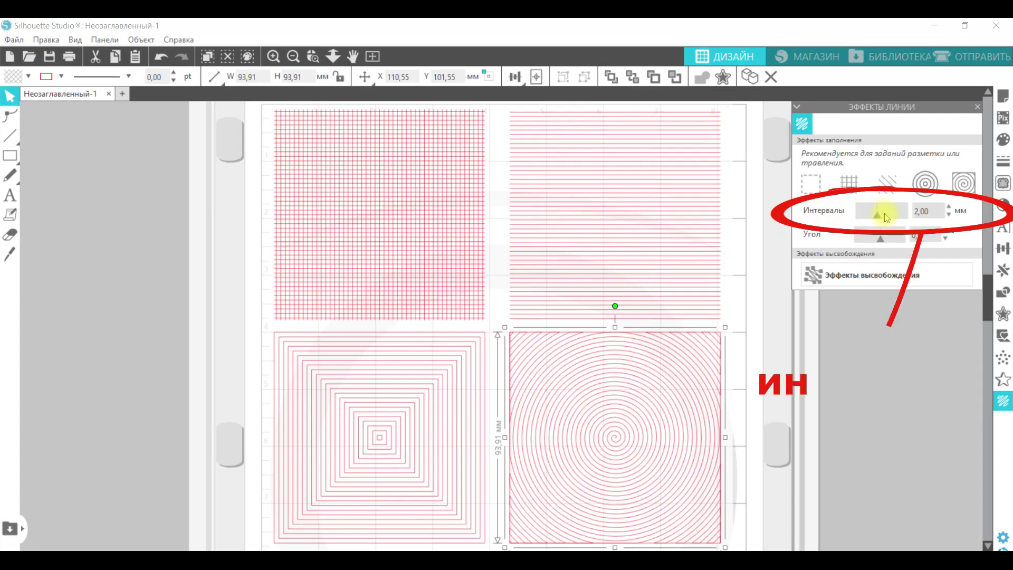
drag(880, 218, 857, 217)
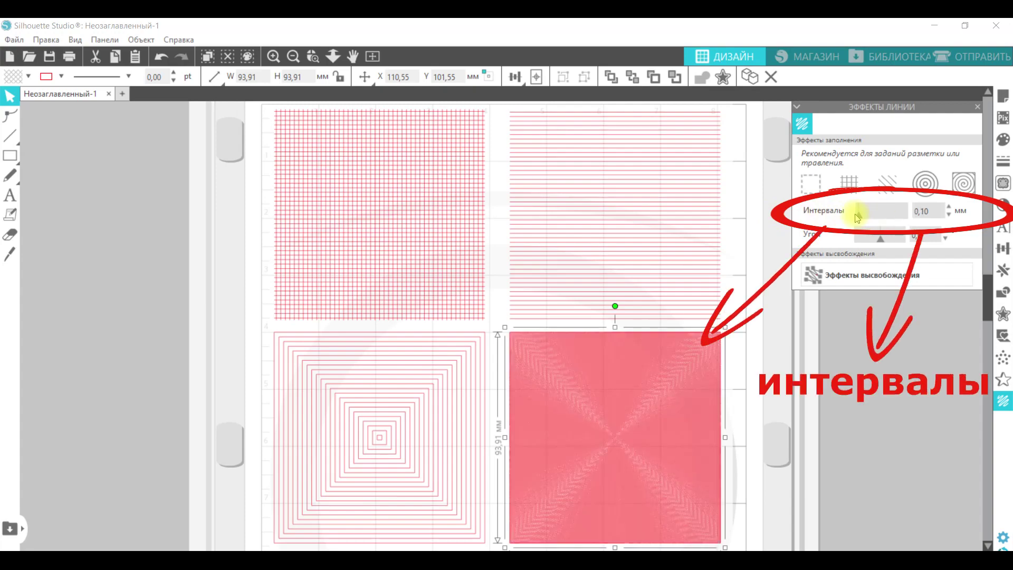
drag(877, 217, 910, 218)
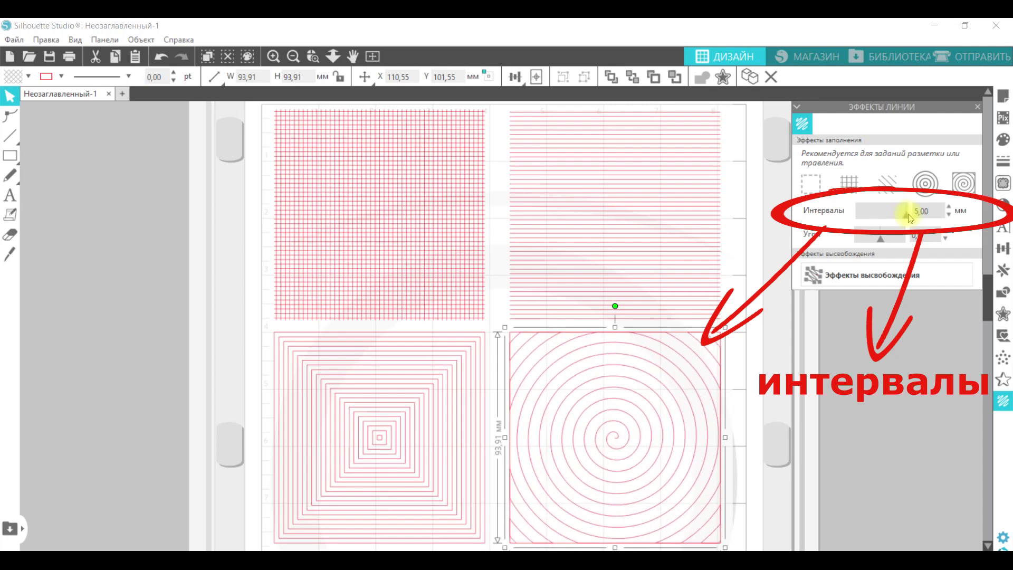
Set the striped square's line spacing to 2 mm and its line angle to -25°.
click(691, 188)
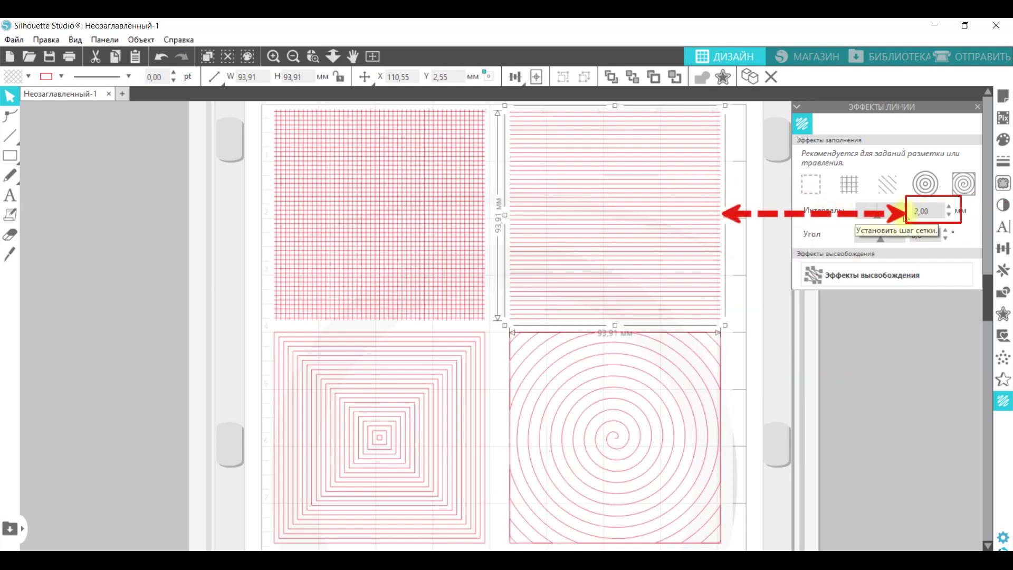
mouse_move(879, 217)
mouse_down()
mouse_move(864, 219)
mouse_move(876, 218)
mouse_up()
click(949, 207)
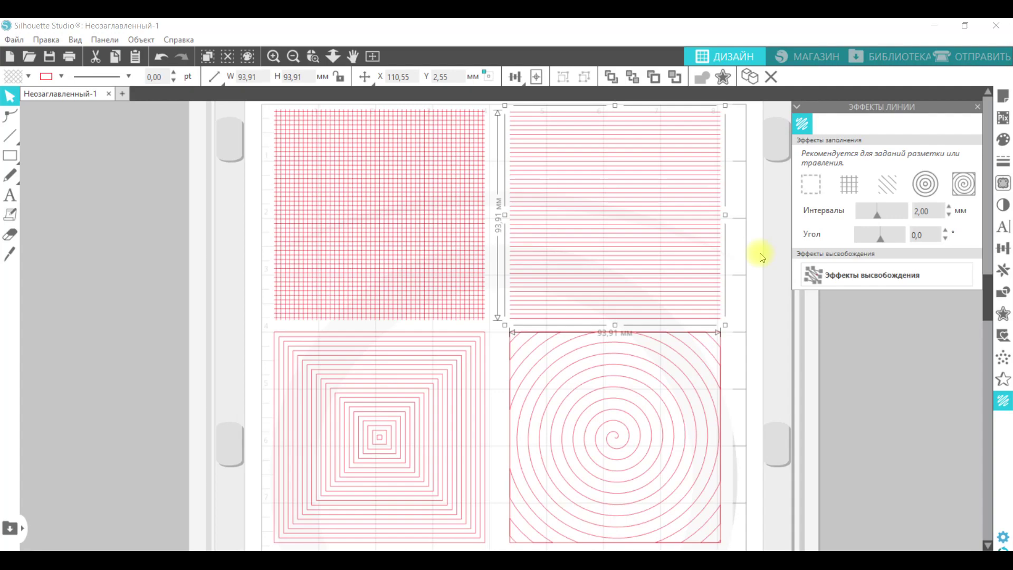
drag(885, 243, 879, 244)
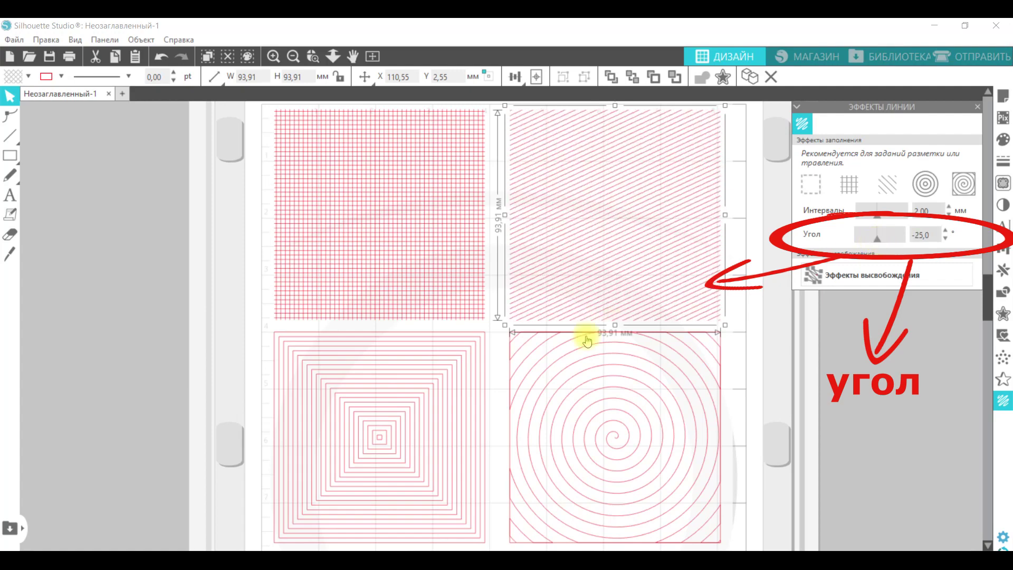
Release the grid square's line effect and move one horizontal line's end point up along the right edge.
click(451, 359)
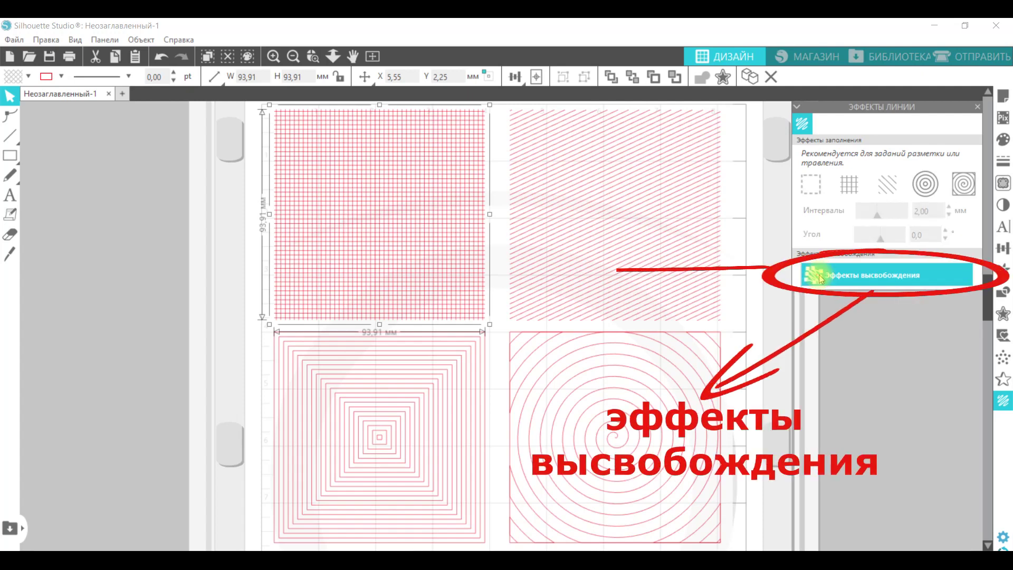
double_click(481, 287)
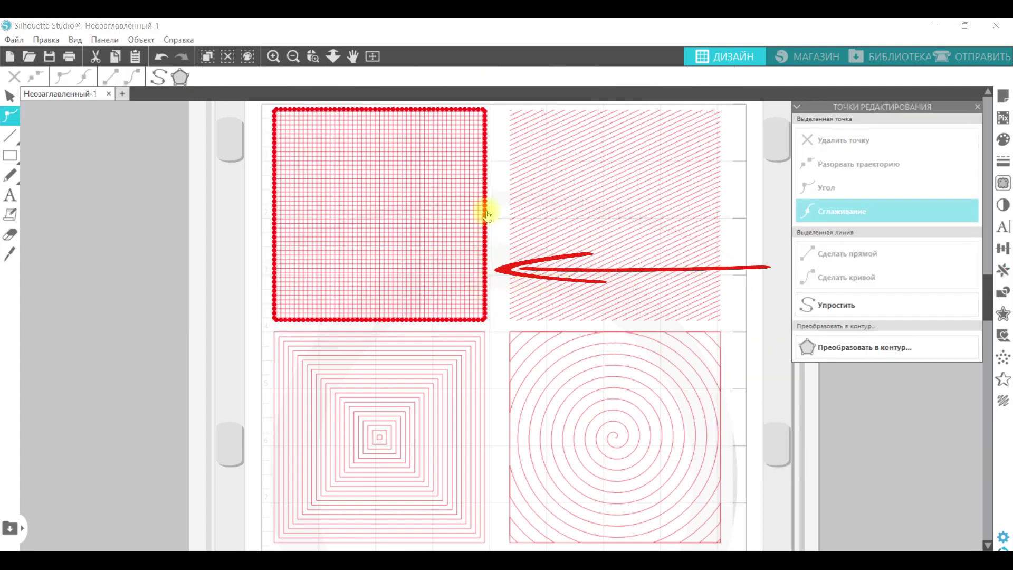
drag(485, 219, 484, 152)
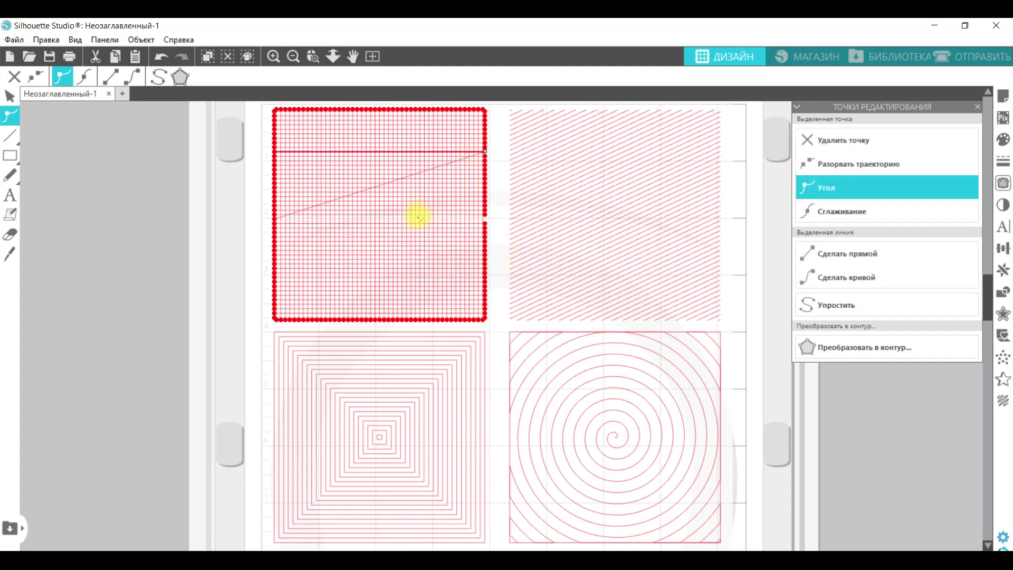
Try to reshape the striped square by moving its two upper corner points, and undo the change.
click(533, 190)
mouse_move(510, 109)
mouse_down()
mouse_move(557, 165)
mouse_move(515, 119)
mouse_up()
mouse_move(720, 109)
mouse_down()
mouse_move(628, 170)
mouse_move(714, 125)
mouse_up()
key(ctrl+z)
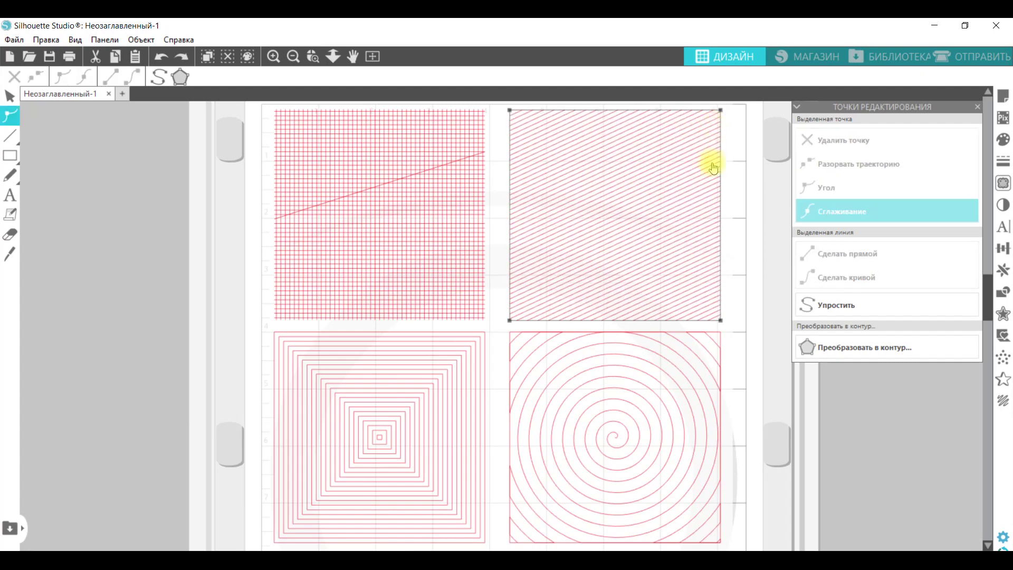
Release the striped square's line effect and move one line's end point from the bottom edge to the right edge.
click(1004, 402)
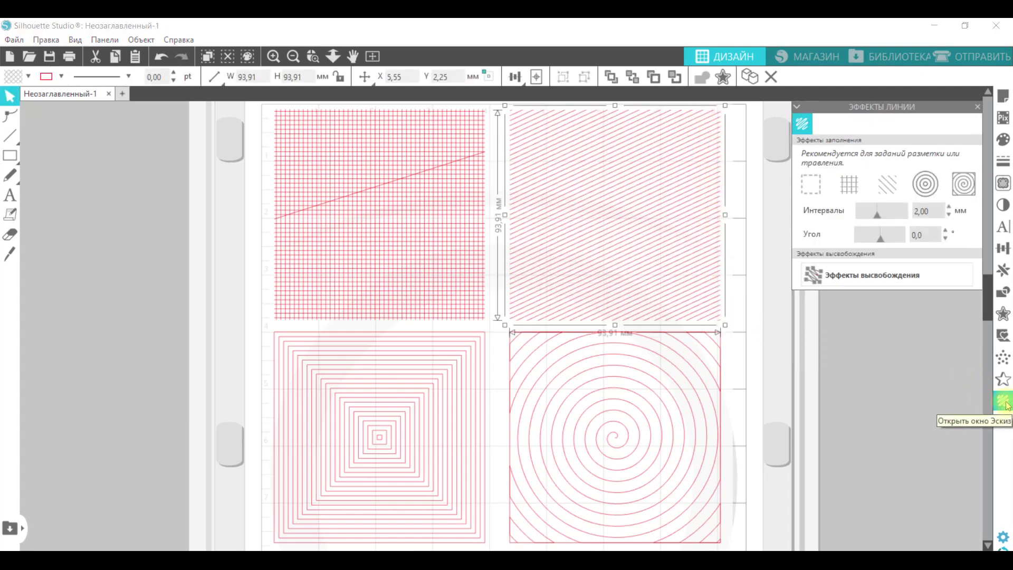
click(843, 278)
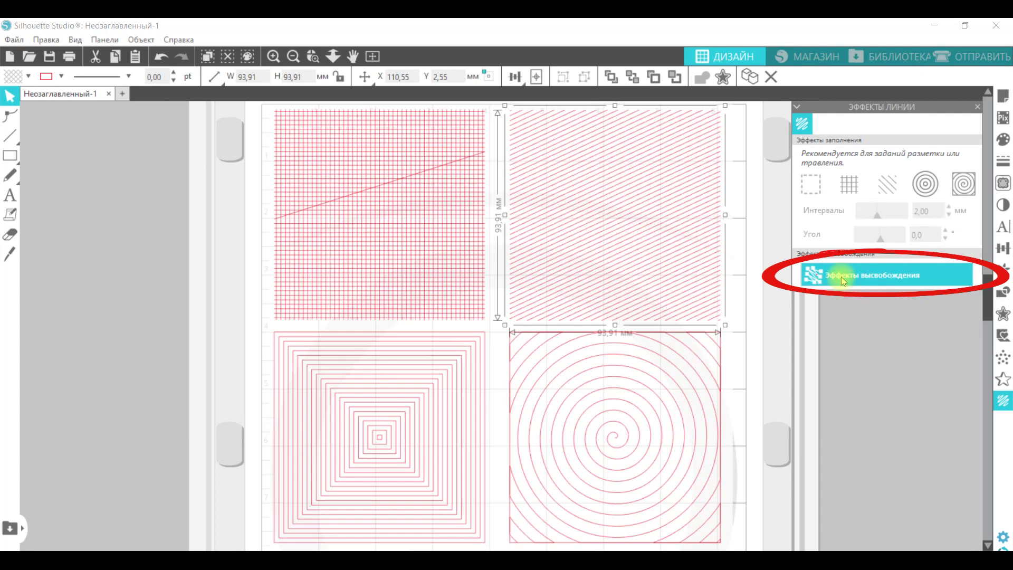
double_click(694, 245)
click(699, 321)
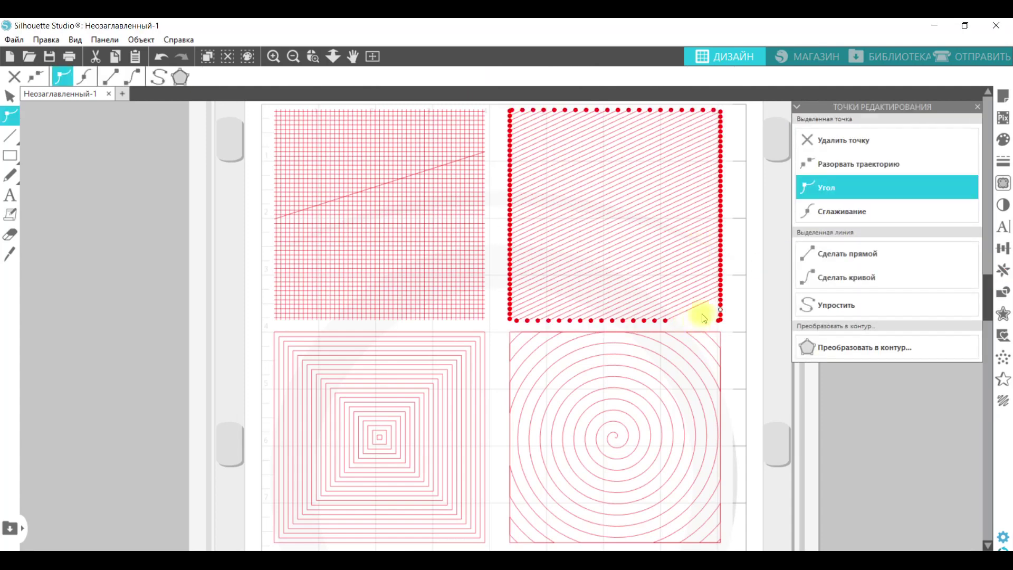
key(Delete)
Delete all the squares from the page and reopen the line effects settings.
click(599, 197)
click(601, 198)
click(219, 109)
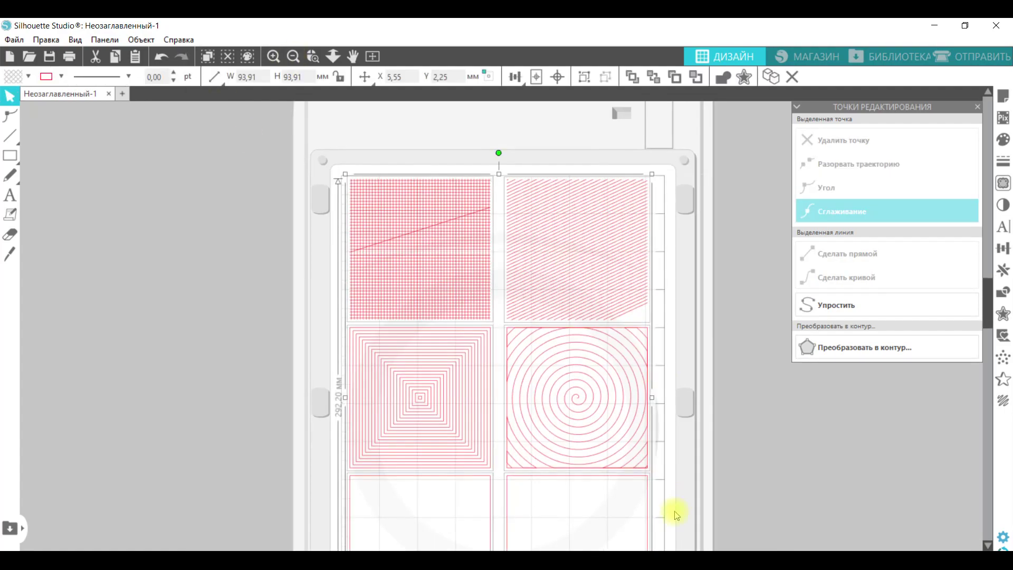
key(Delete)
click(1002, 400)
scroll(607, 261, down, 1)
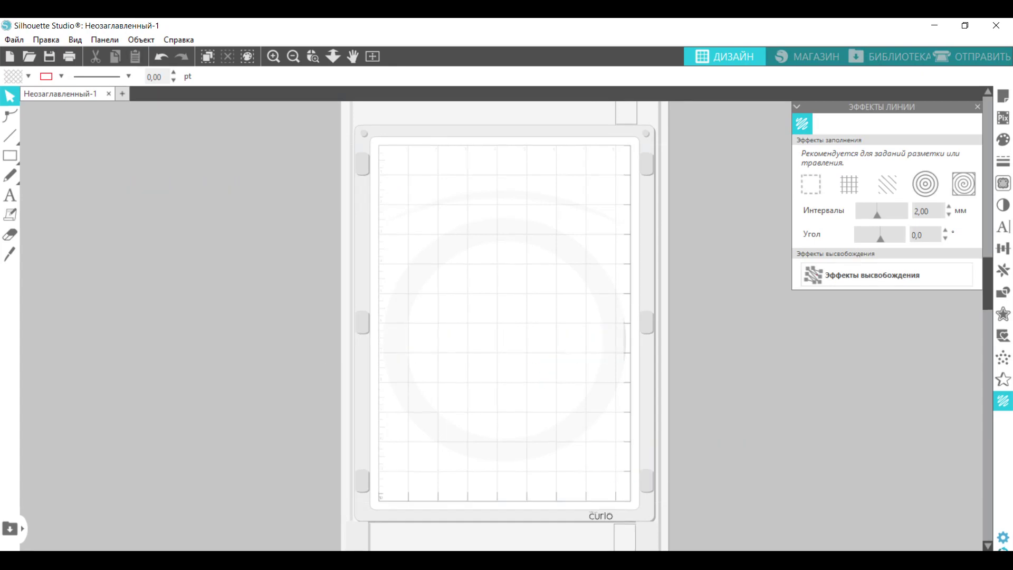
Paste the winter street picture, scale it proportionally to a height of 100 mm and move it onto the page's upper part.
key(ctrl+v)
click(496, 330)
click(339, 78)
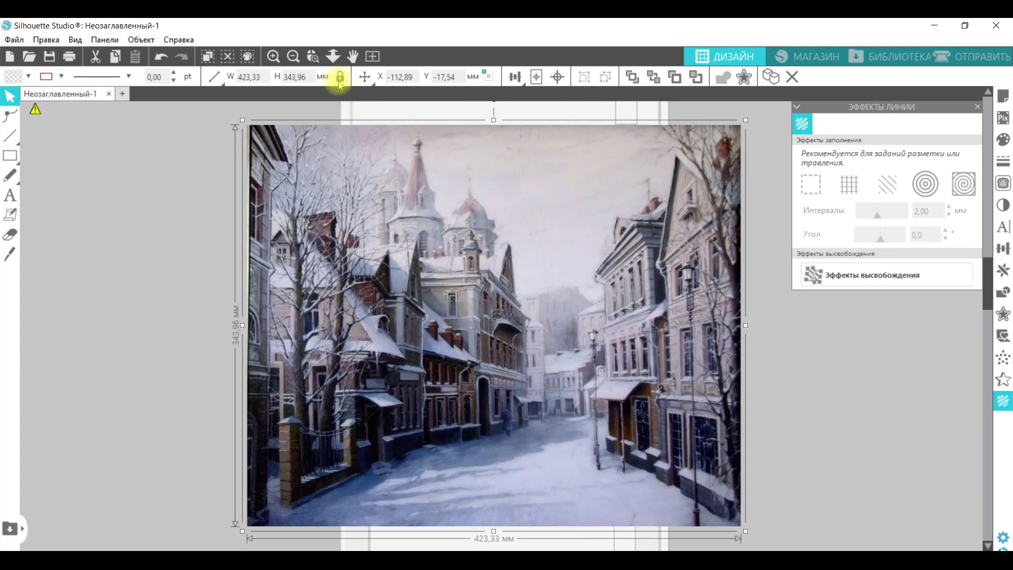
click(309, 79)
text(100)
key(Return)
drag(505, 331, 505, 242)
Select a tracing area of about 191 by 149 mm around the street picture.
click(1004, 183)
click(928, 160)
mouse_move(390, 153)
mouse_down()
mouse_move(543, 214)
mouse_move(615, 331)
mouse_up()
Trace the street picture with the high contrast filter at 25 and the threshold at 50%.
click(934, 308)
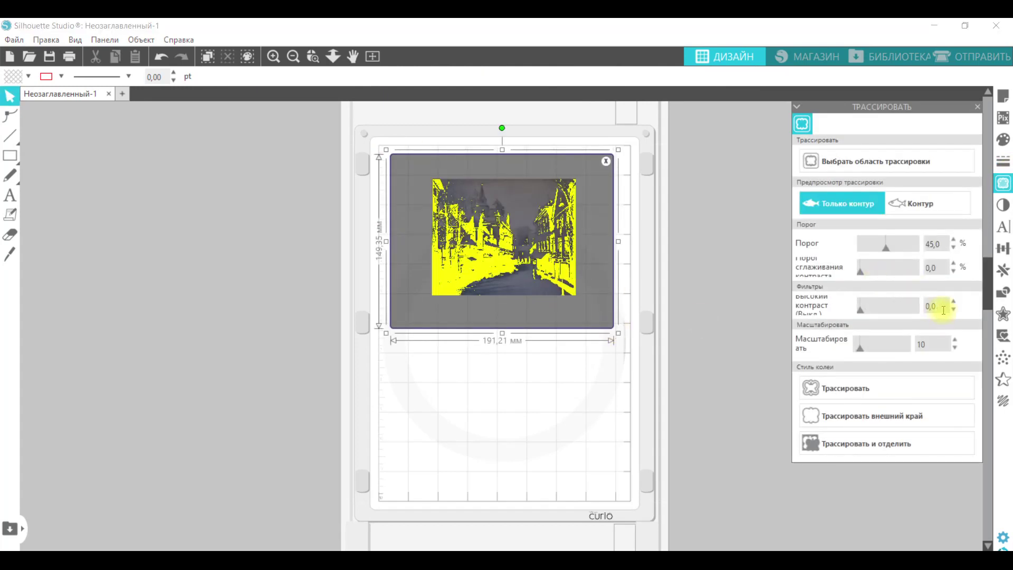
click(941, 246)
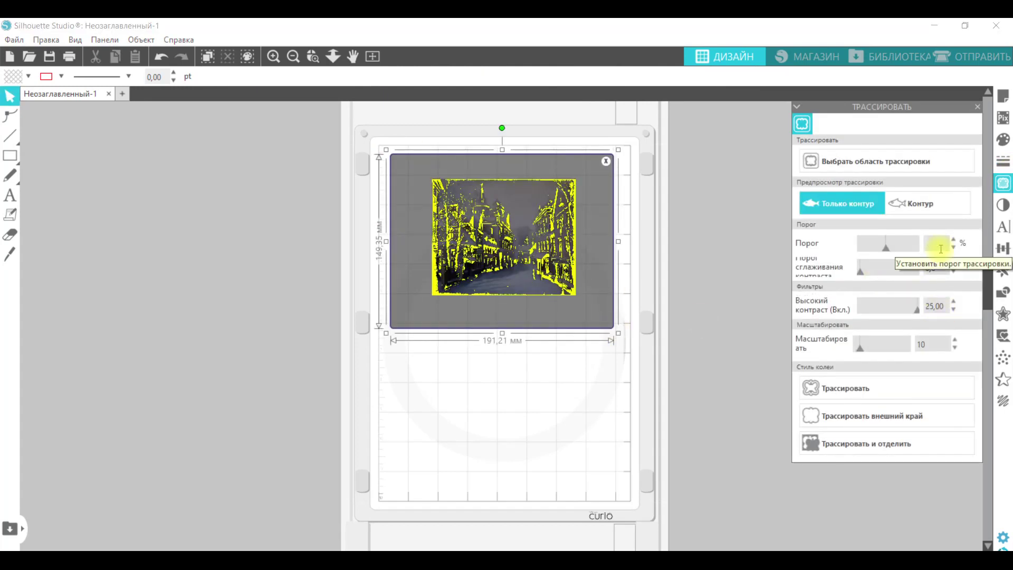
text(50)
click(862, 389)
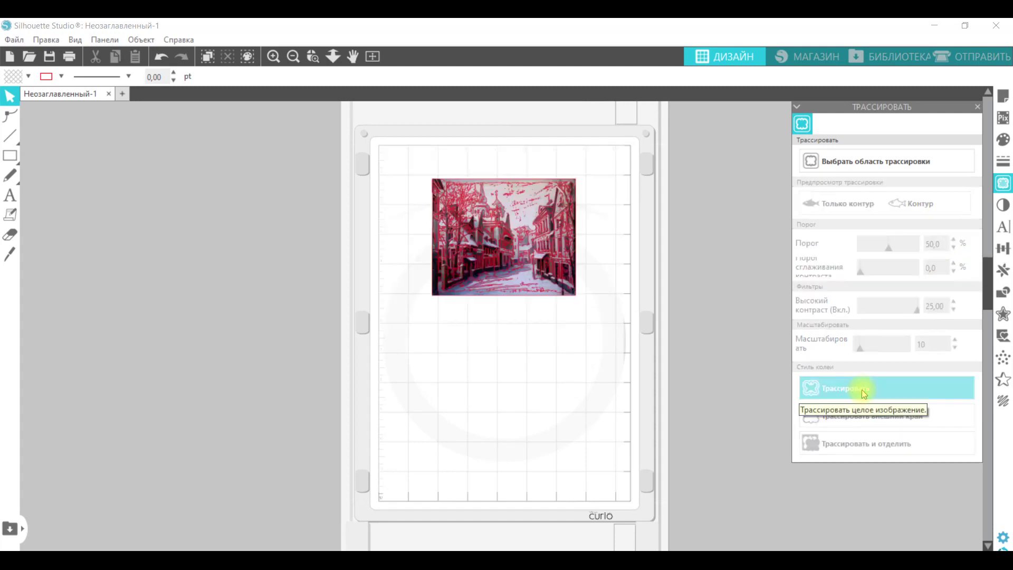
Move the winter street picture off the page and place its traced outline near the middle of the page.
drag(441, 257, 196, 221)
mouse_move(550, 278)
mouse_down()
mouse_move(517, 267)
mouse_move(526, 338)
mouse_up()
click(612, 328)
Fill the traced street outline with the parallel-line effect at 1 mm spacing and an angle of -15°.
click(1003, 401)
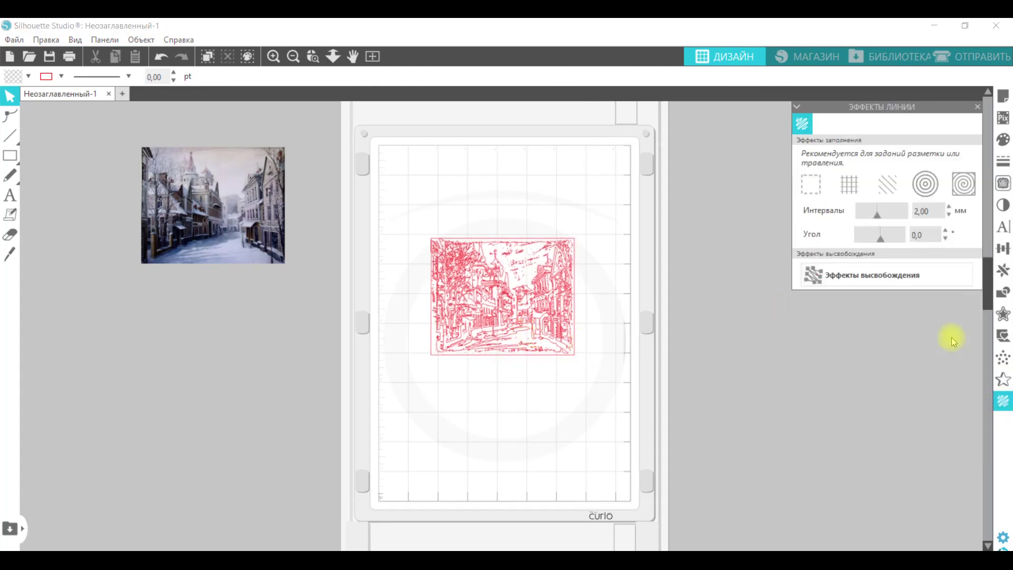
click(525, 331)
click(882, 184)
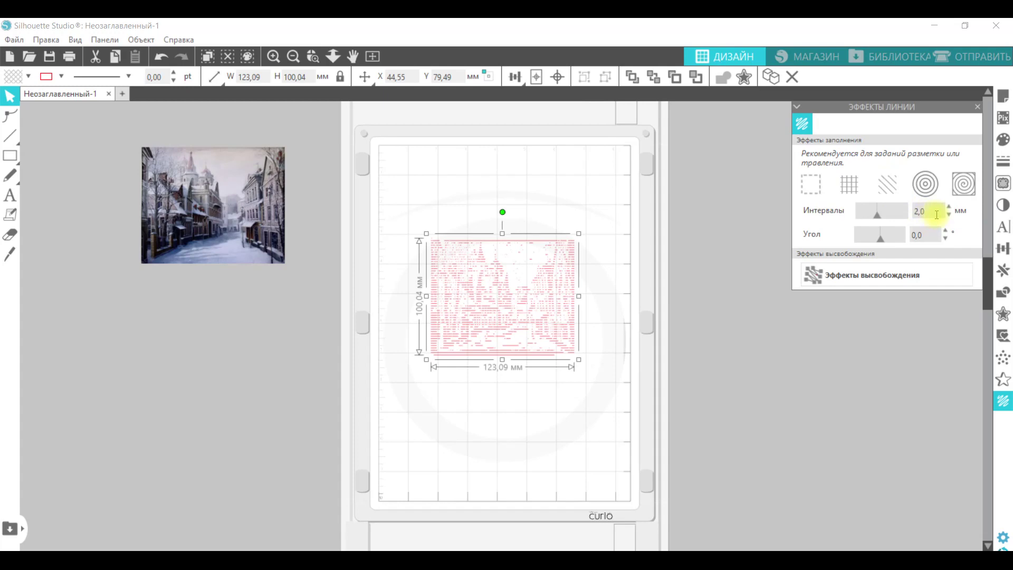
key(Return)
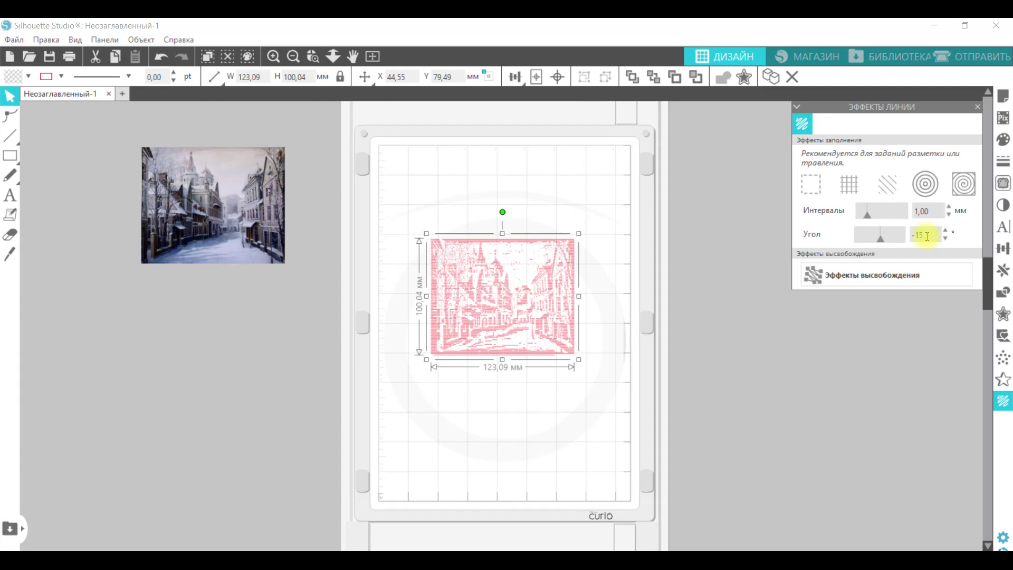
click(927, 236)
text(-15)
key(Return)
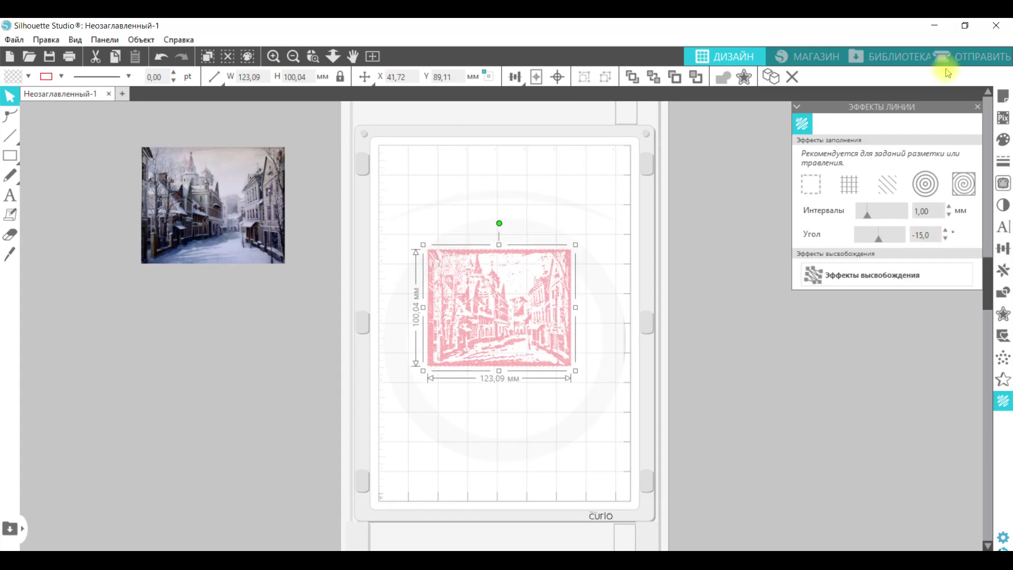
Set tool 1's action to sketch (Эскиз) with a force of 14 and send the street drawing to the Curio.
click(973, 57)
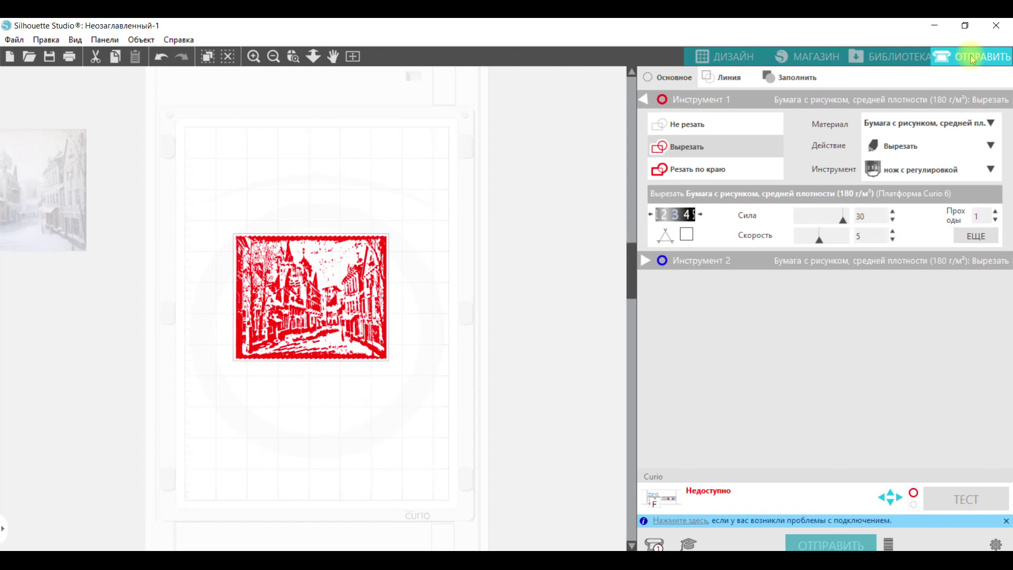
click(990, 145)
click(924, 219)
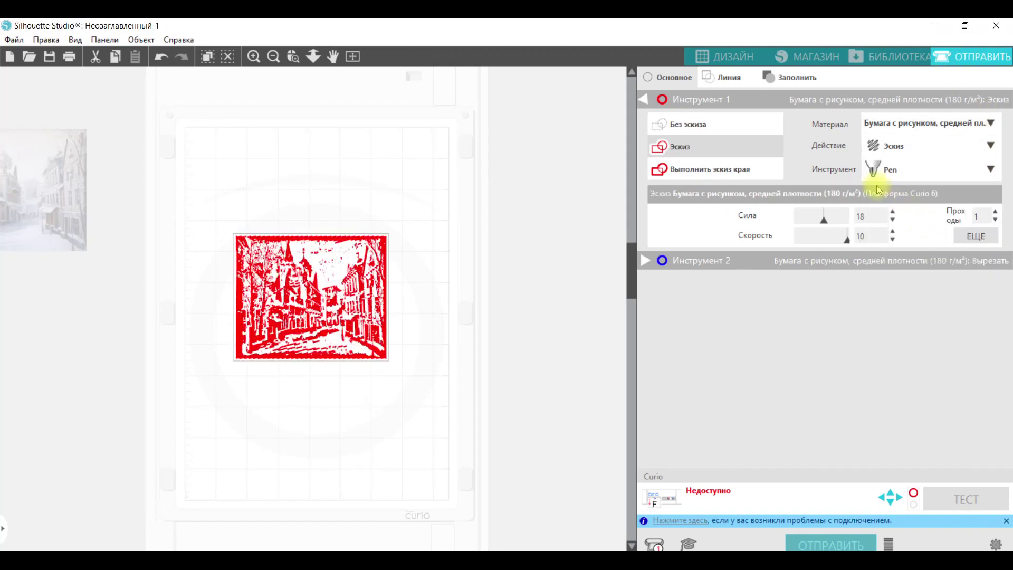
drag(826, 220, 818, 222)
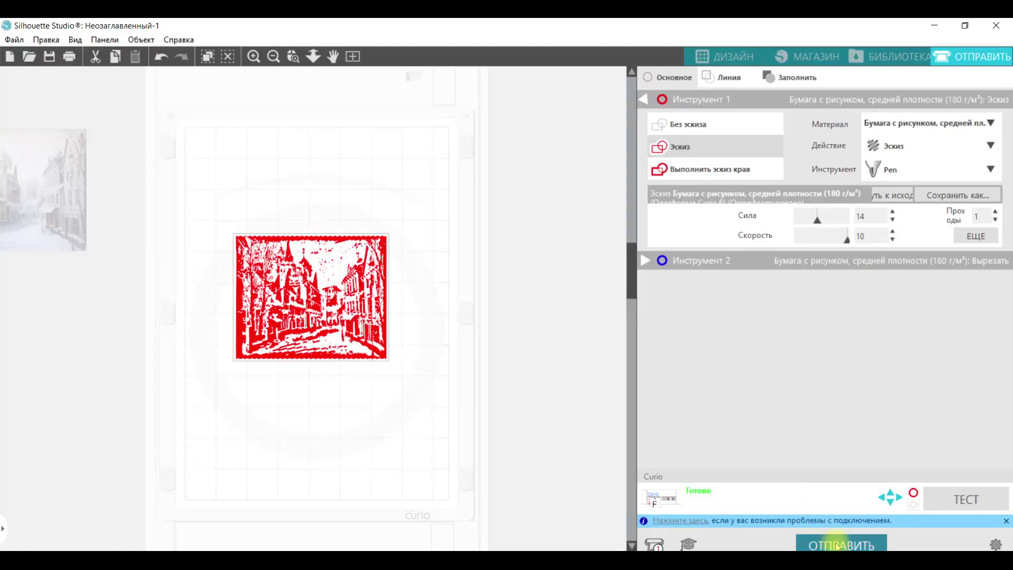
click(836, 545)
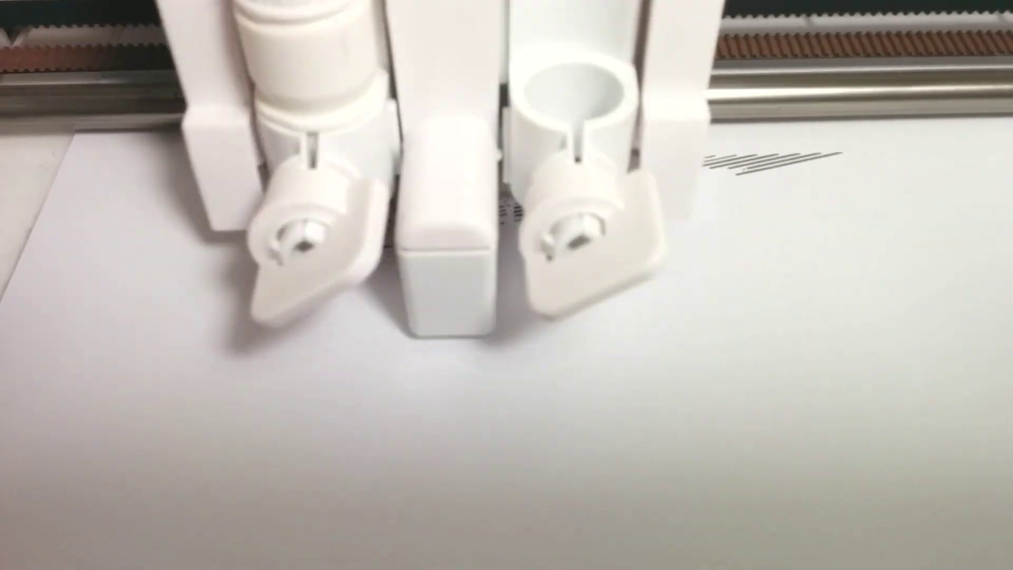